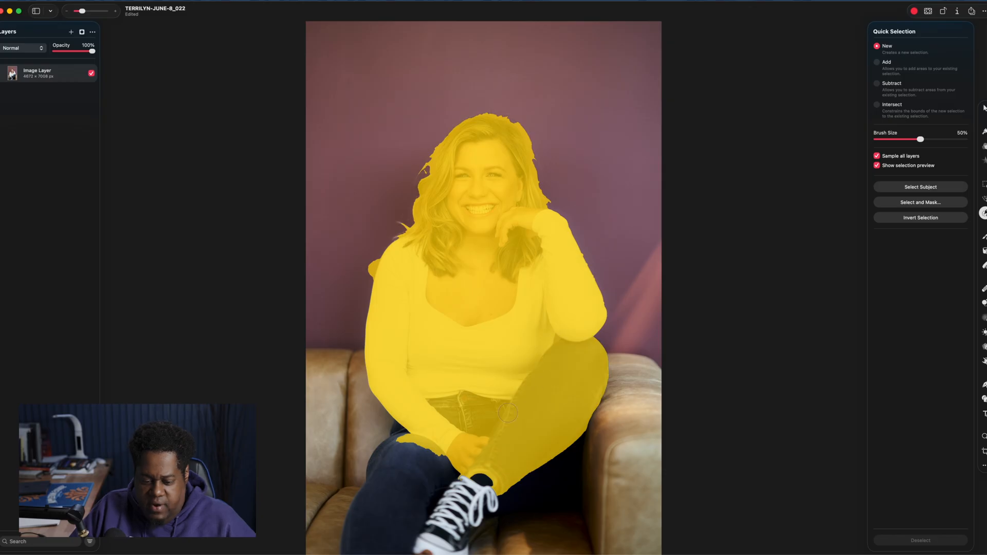
Quick-select the seated woman and delete the selection, then undo the deletion
mouse_move(477, 455)
left_mouse_down()
mouse_move(474, 477)
mouse_move(425, 517)
mouse_move(431, 483)
mouse_move(414, 484)
mouse_move(411, 455)
mouse_move(397, 507)
mouse_move(430, 517)
left_mouse_up()
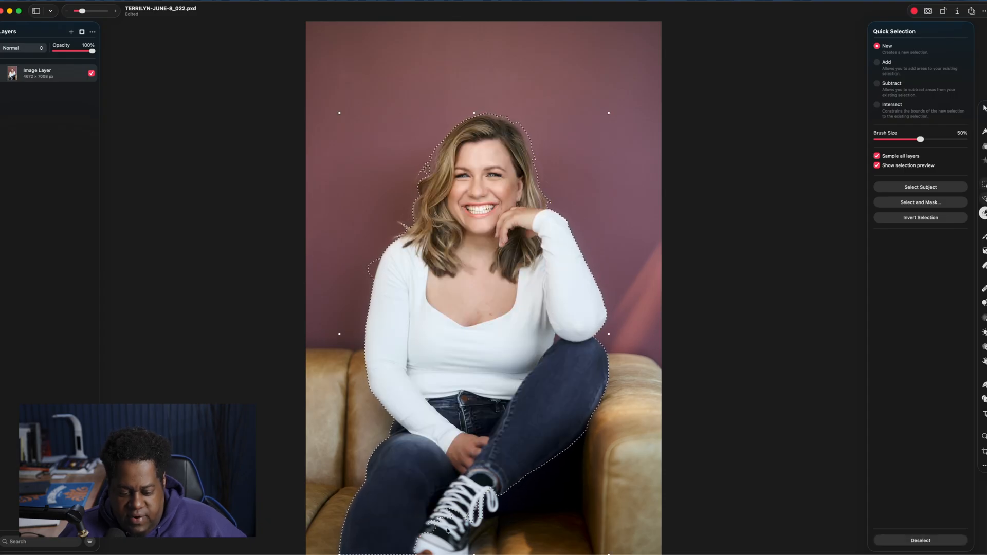
mouse_move(458, 455)
left_mouse_down()
mouse_move(457, 497)
mouse_move(463, 492)
mouse_move(427, 544)
mouse_move(458, 526)
mouse_move(454, 544)
mouse_move(500, 493)
left_mouse_up()
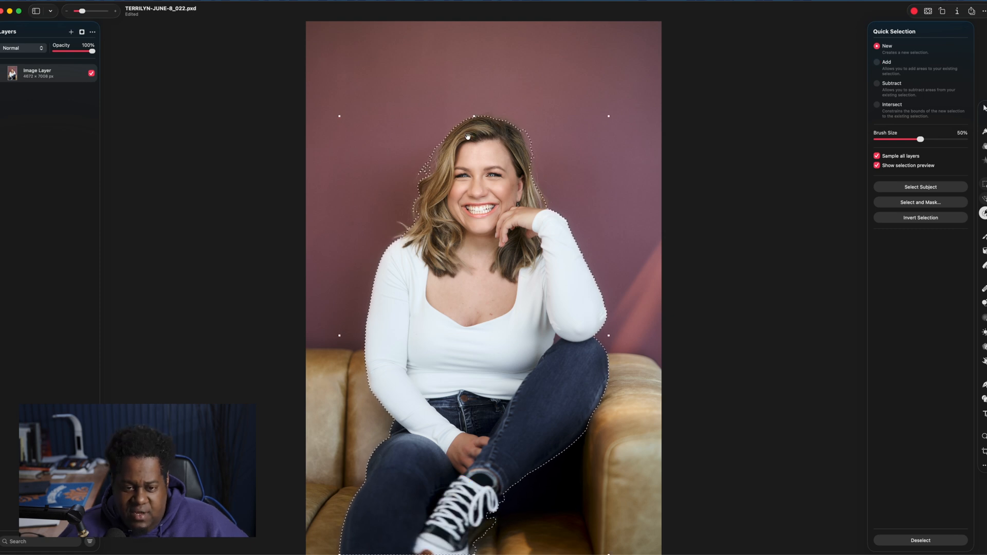
key("Delete")
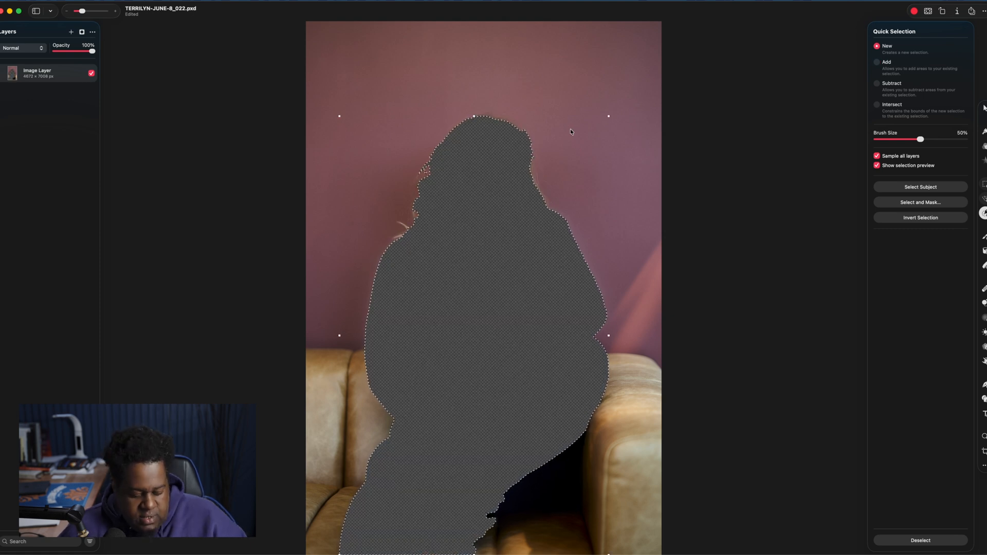
key("super+z")
Add the background to the selection and delete it, then deselect and undo back to the original photo
left_click(569, 128, "shift")
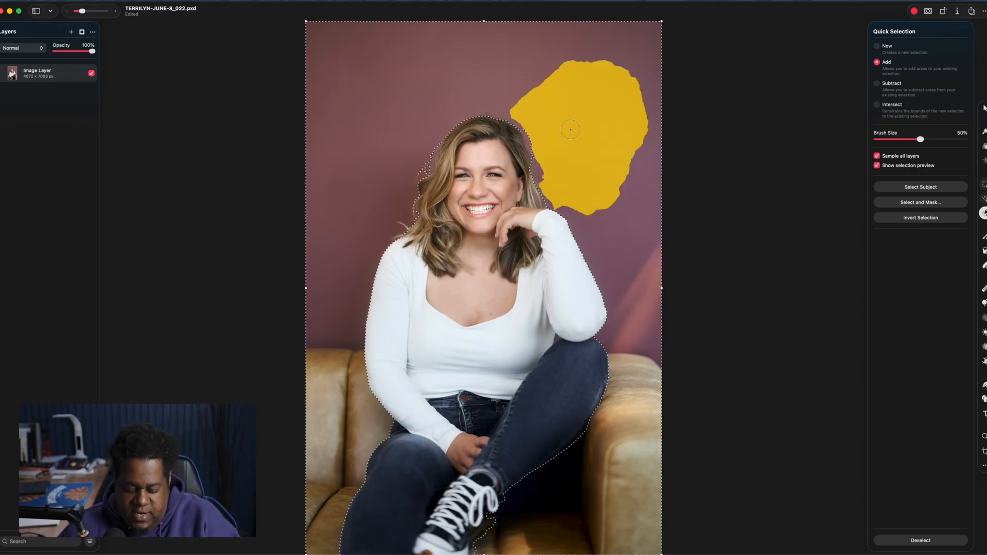
key("Delete")
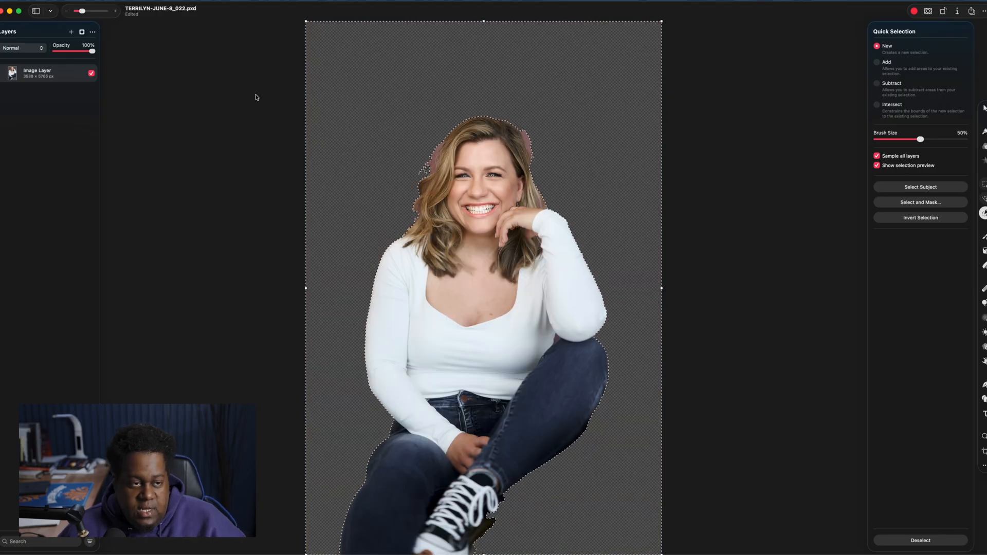
left_click(984, 108)
key("super+d")
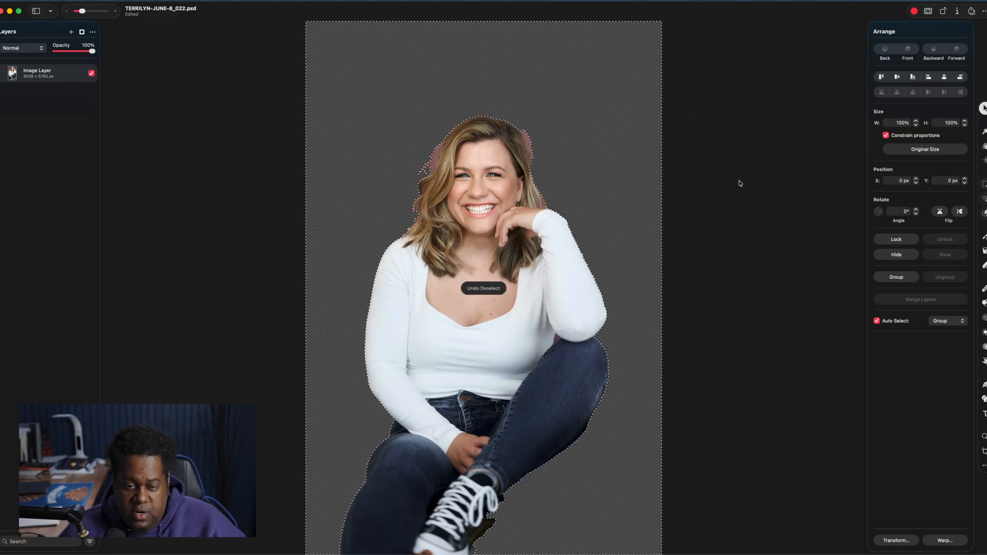
key("super+z")
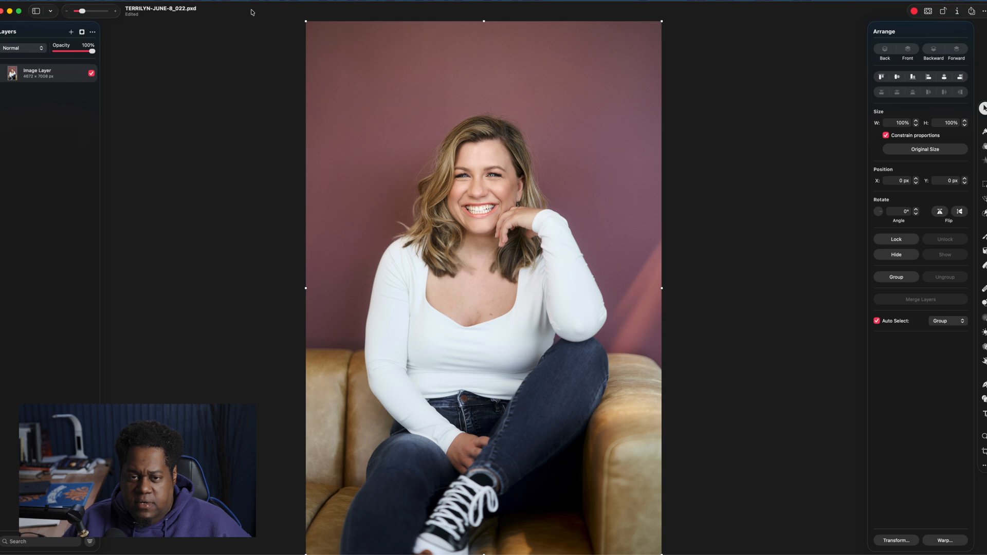
Remove the photo's background with Remove Background and shift the cutout slightly to the right
left_click(78, 0)
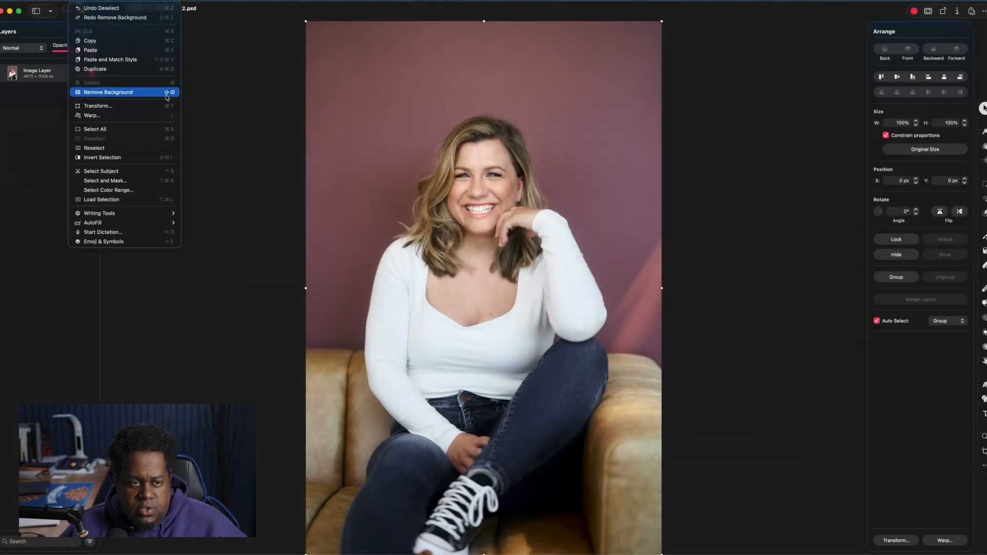
left_click(242, 68)
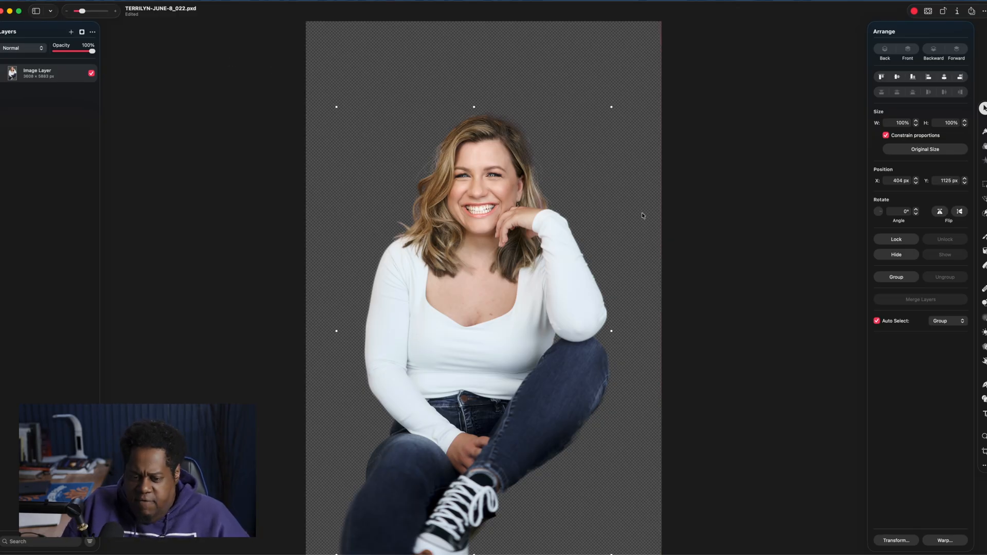
mouse_move(453, 263)
left_mouse_down()
mouse_move(481, 250)
mouse_move(486, 221)
mouse_move(483, 282)
mouse_move(471, 257)
left_mouse_up()
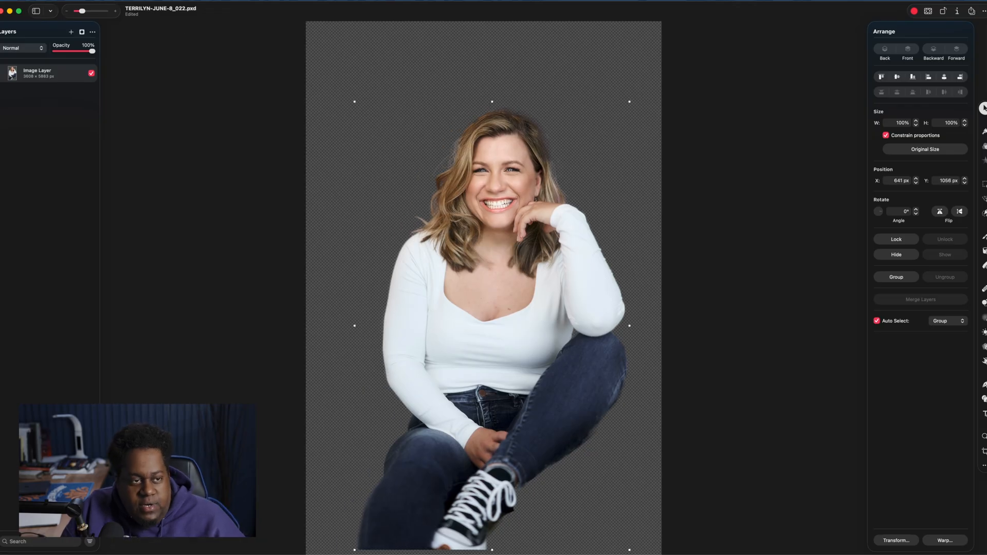
Open another photo, sugar dumplin may6747
left_click(50, 11)
mouse_move(122, 47)
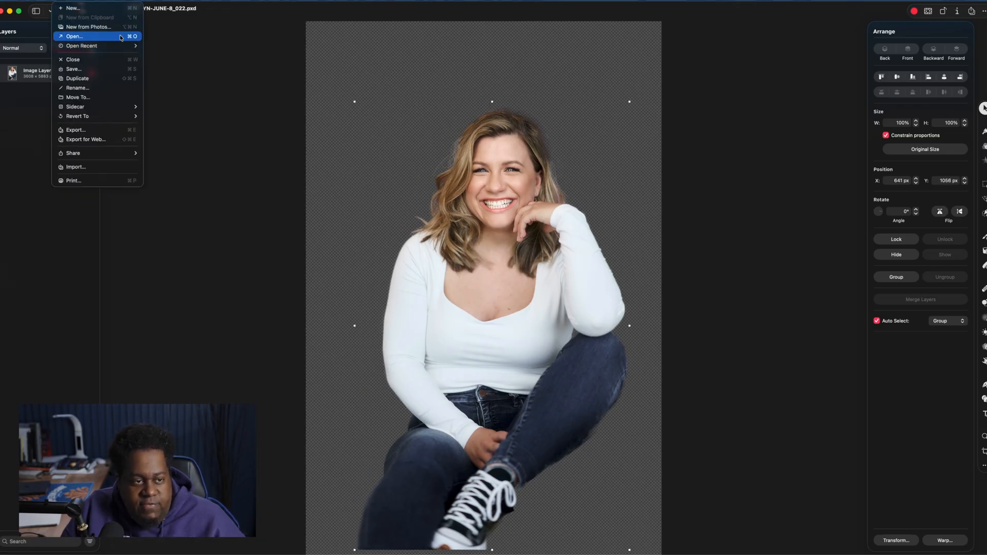
left_click(121, 37)
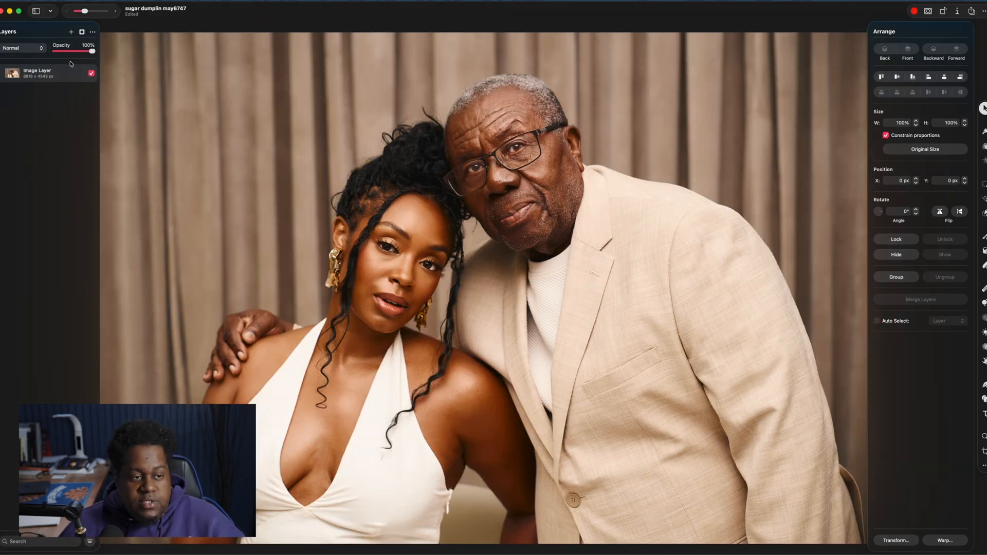
Remove the image layer's background from its context menu, move the cutout, and undo
right_click(62, 78)
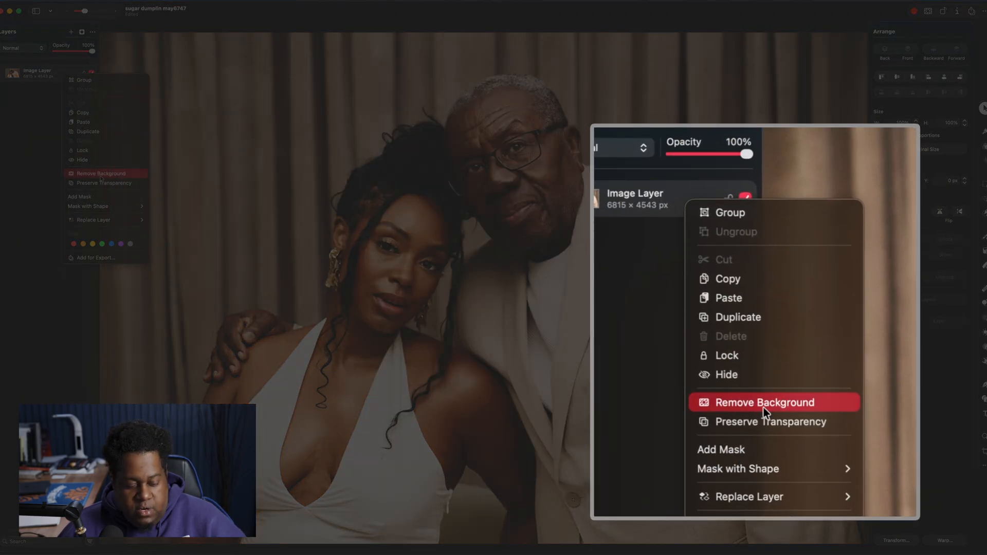
left_click(41, 129)
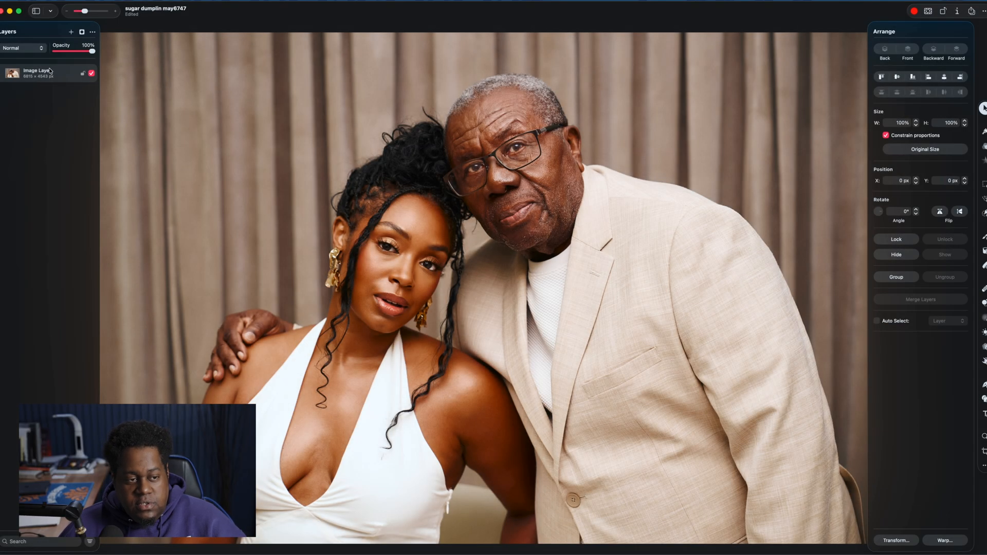
right_click(58, 75)
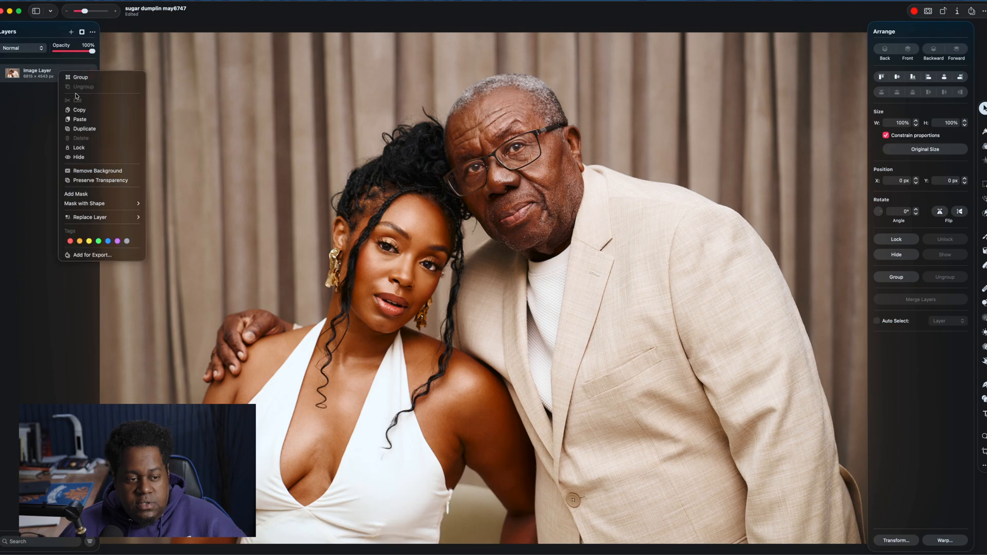
left_click(105, 174)
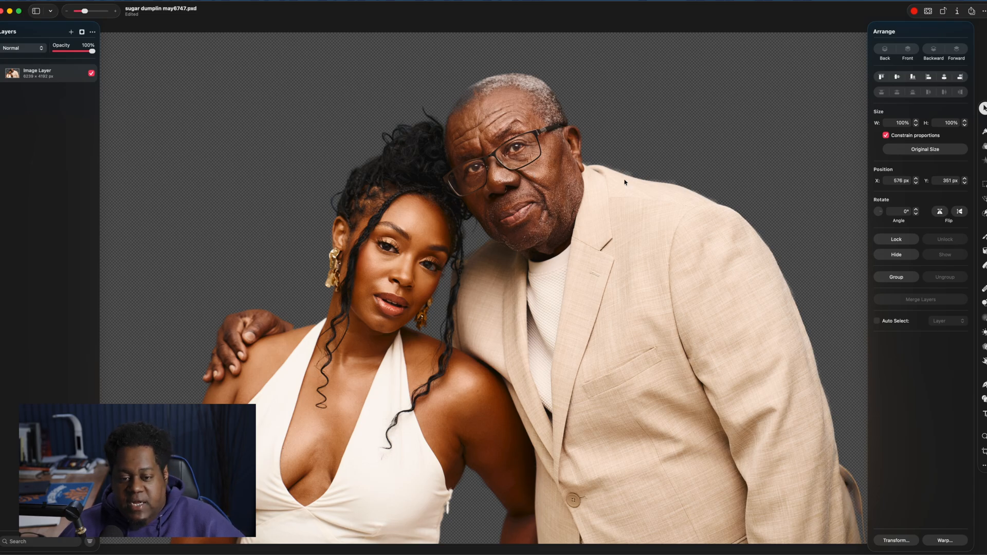
left_click_drag(540, 167, 546, 113)
key("super+z")
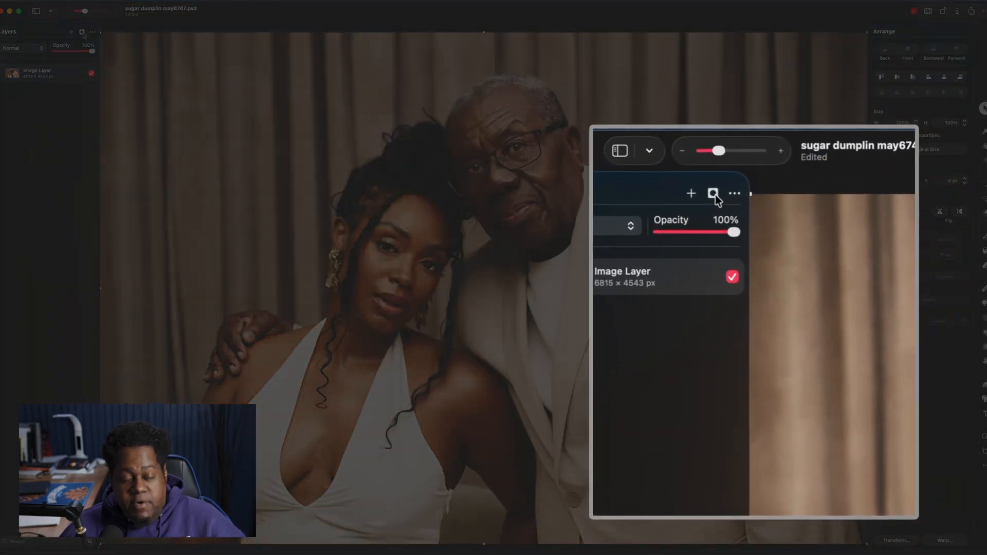
Hide the layer's background non-destructively with a background mask
left_click(82, 32)
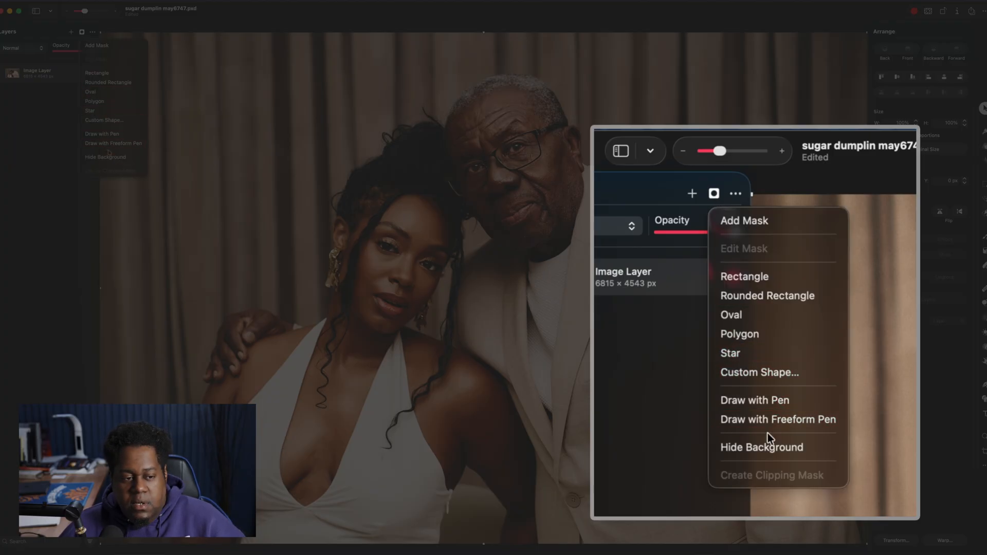
left_click(110, 157)
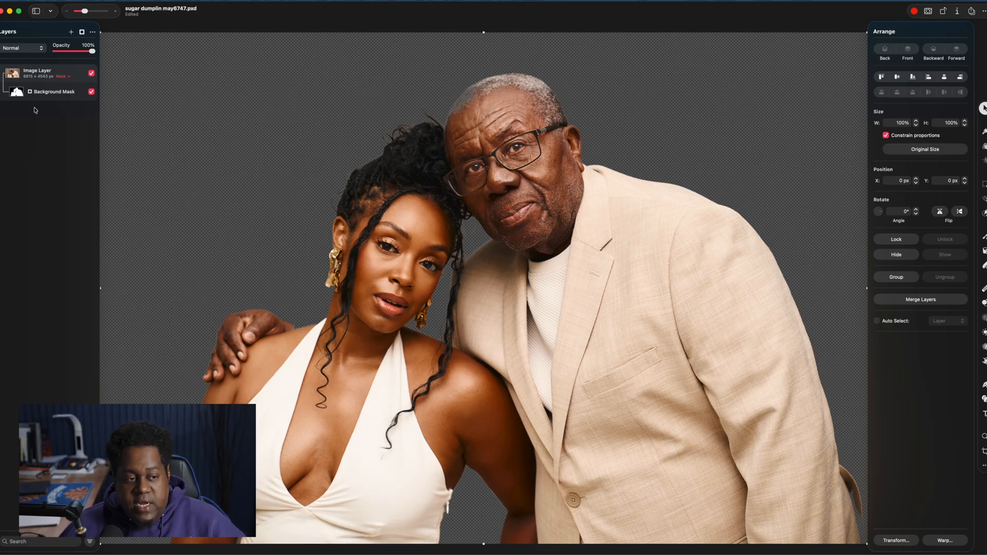
Select the background mask and toggle it on and off to compare the result
left_click(48, 93)
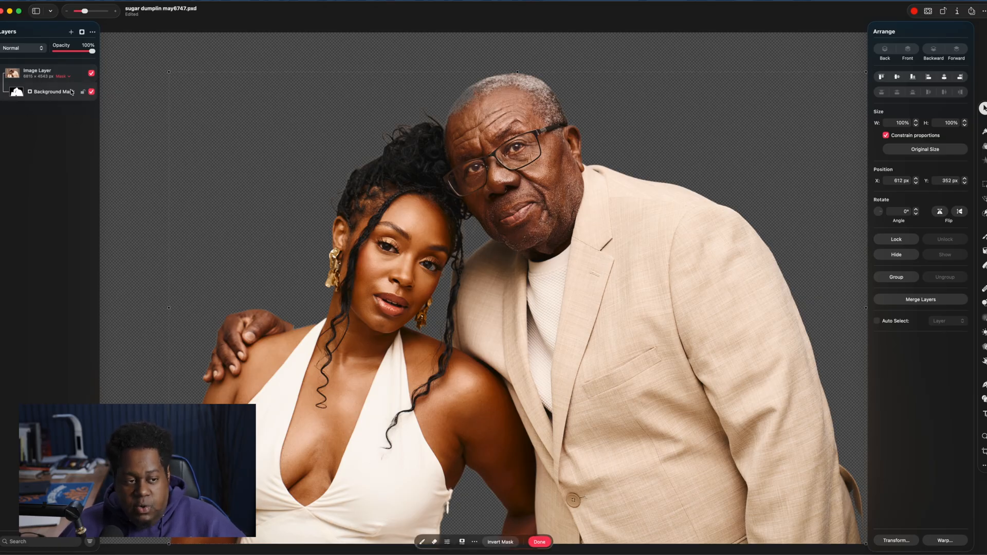
left_click(91, 92)
left_click(92, 93)
left_click(92, 92)
left_click(92, 92)
left_click(91, 93)
left_click(92, 93)
left_click(91, 93)
left_click(92, 92)
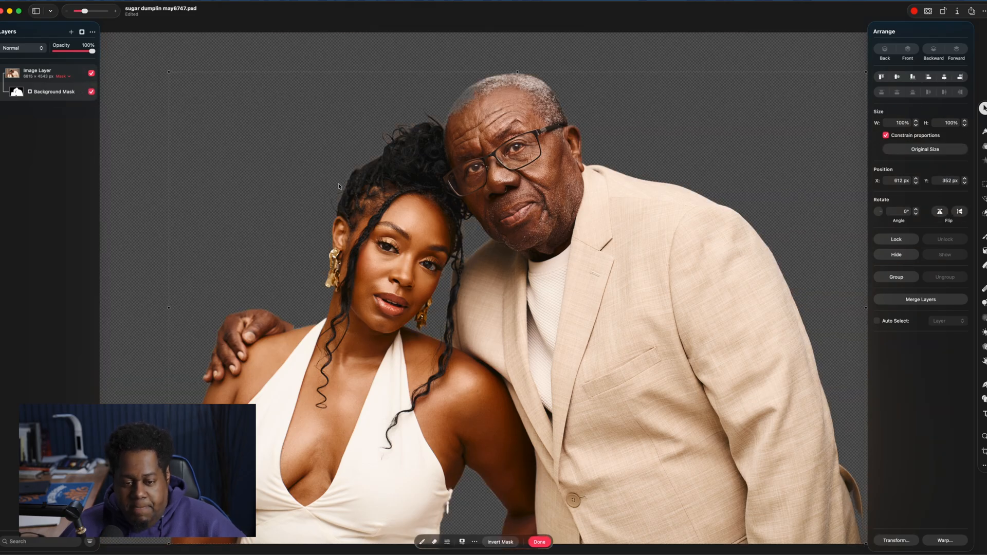
Switch to the brush and paint on the mask around the top of the man's head, swapping black and white
key("b")
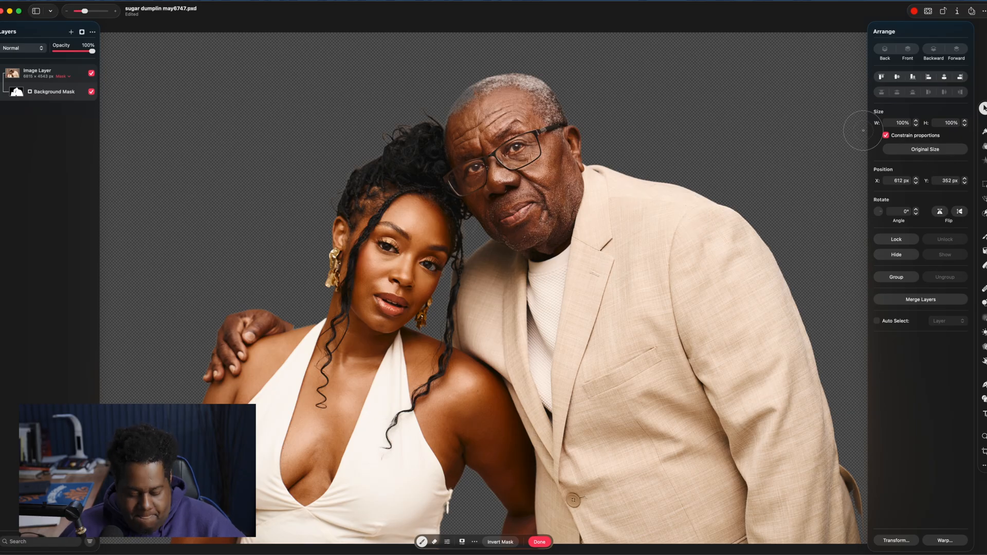
key("v")
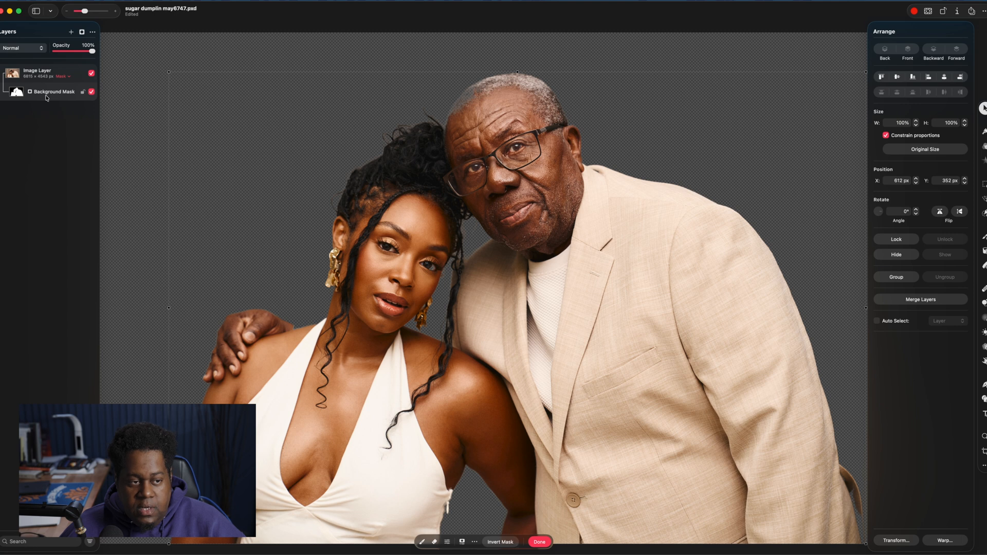
key("b")
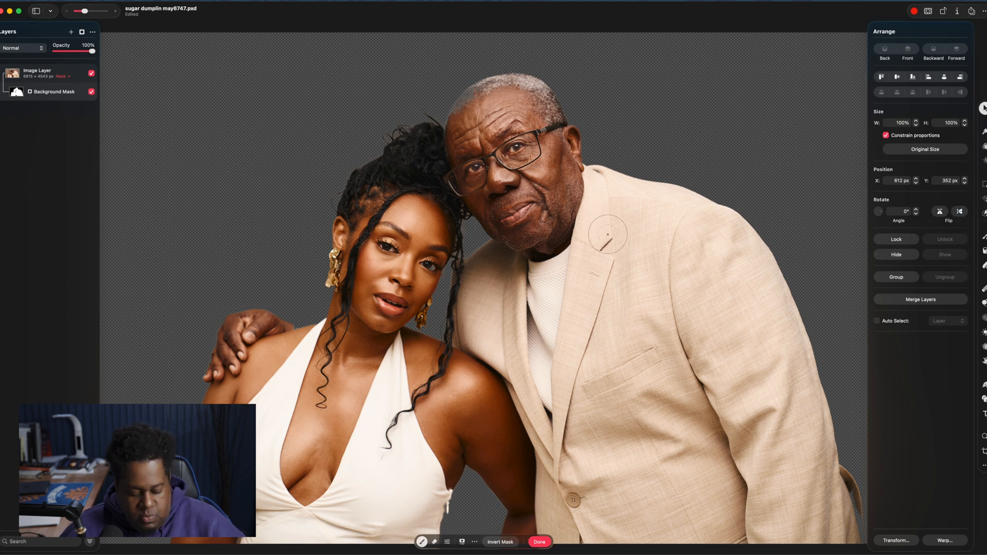
key("b")
key("x")
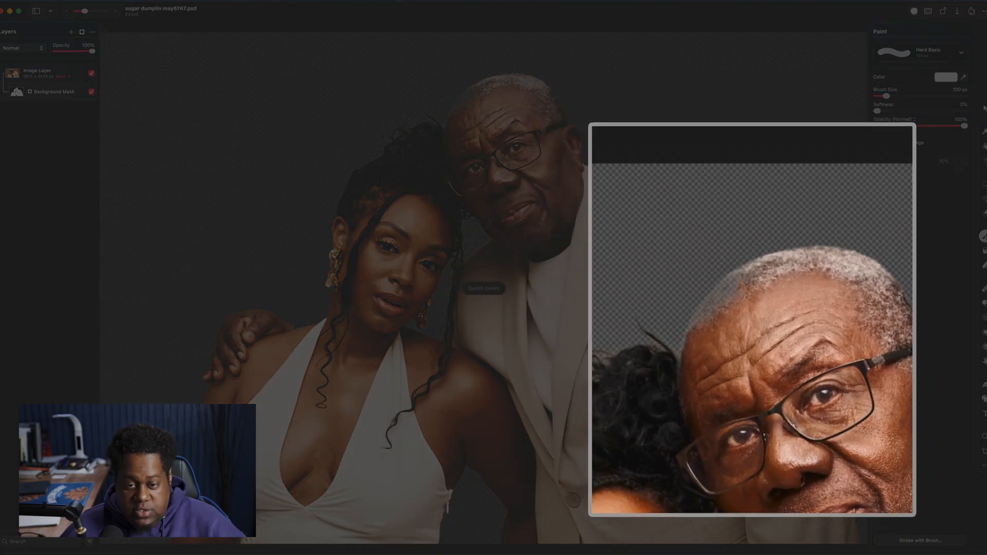
key("x")
mouse_move(756, 284)
left_mouse_down()
mouse_move(718, 311)
mouse_move(770, 276)
mouse_move(722, 293)
mouse_move(690, 358)
mouse_move(709, 326)
mouse_move(777, 282)
left_mouse_up()
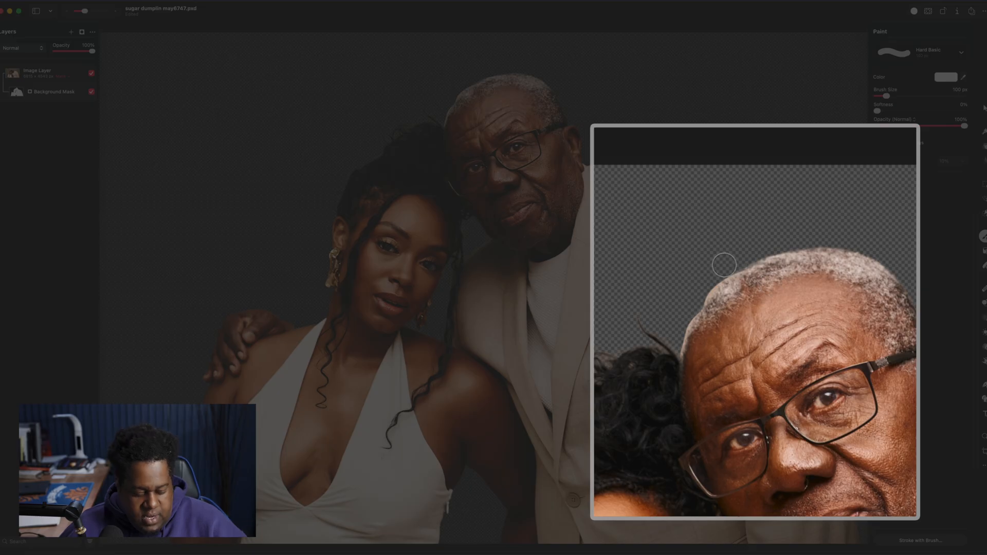
key("x")
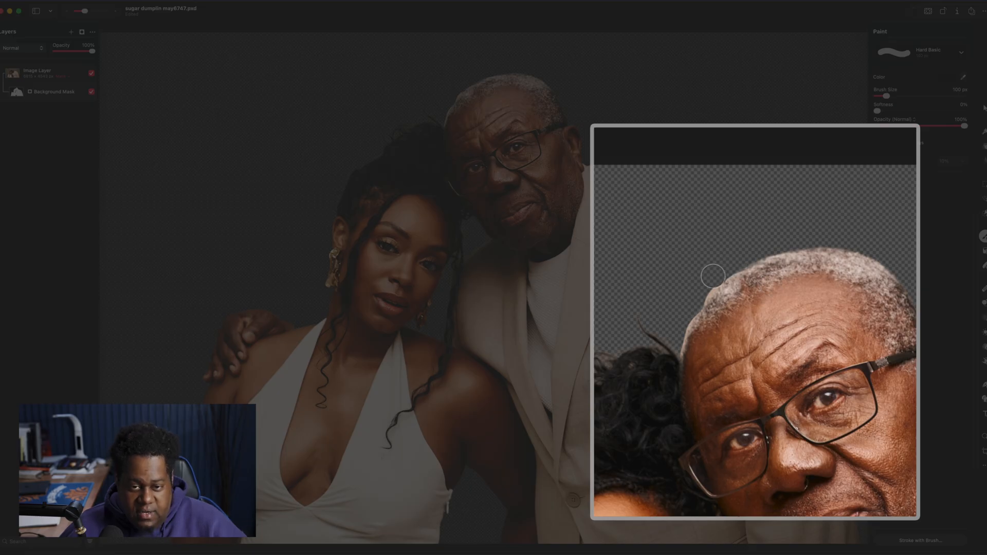
mouse_move(698, 288)
left_mouse_down()
mouse_move(720, 269)
mouse_move(682, 317)
mouse_move(679, 337)
mouse_move(704, 359)
left_mouse_up()
Paint along the edge of the man's jacket on the mask to clean up the cutout
key("x")
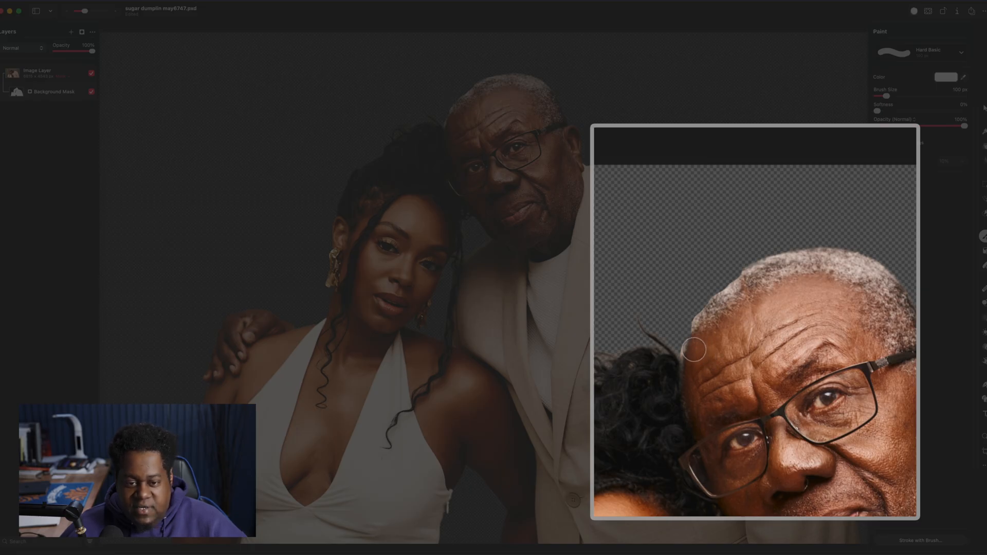
left_click_drag(700, 333, 752, 278)
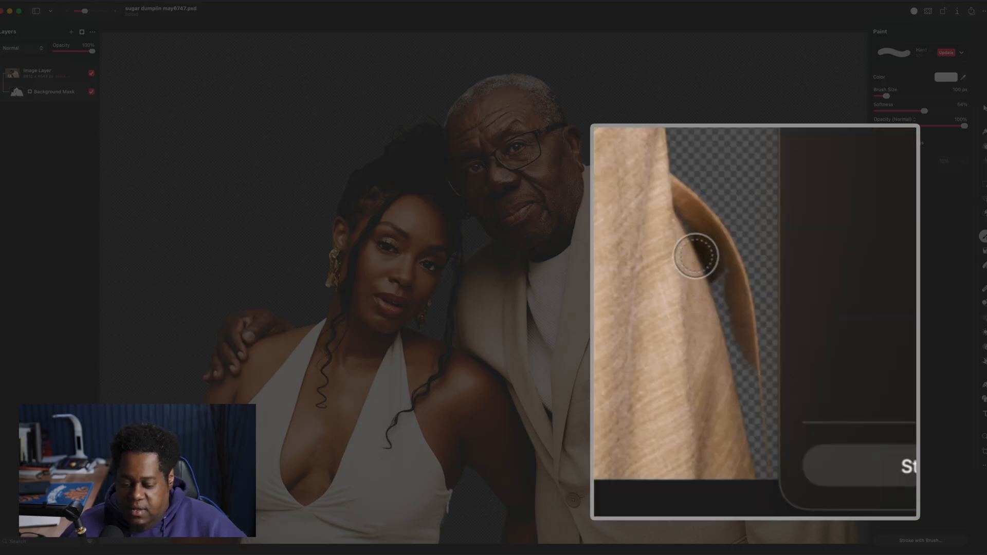
mouse_move(725, 345)
left_mouse_down()
mouse_move(749, 411)
mouse_move(751, 487)
mouse_move(752, 361)
mouse_move(706, 247)
left_mouse_up()
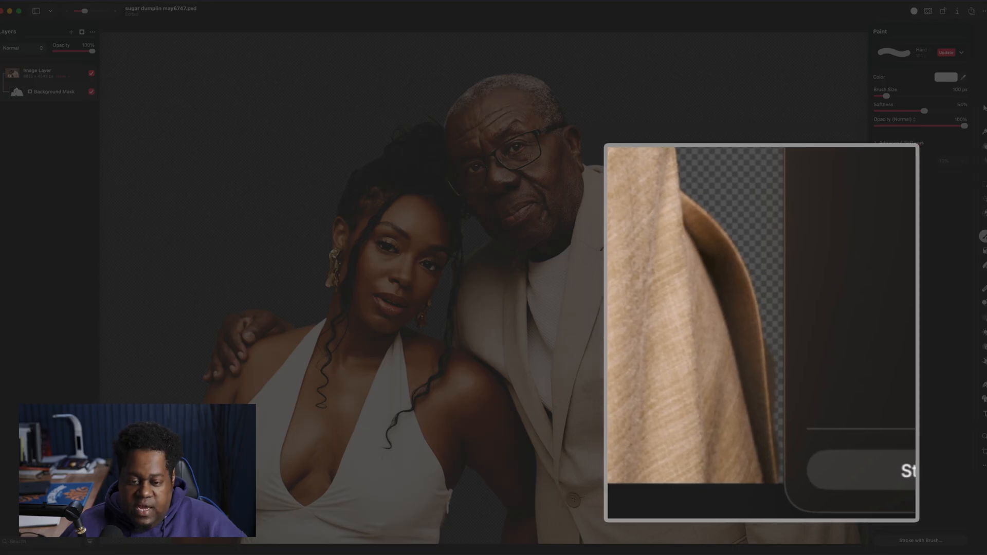
key("x")
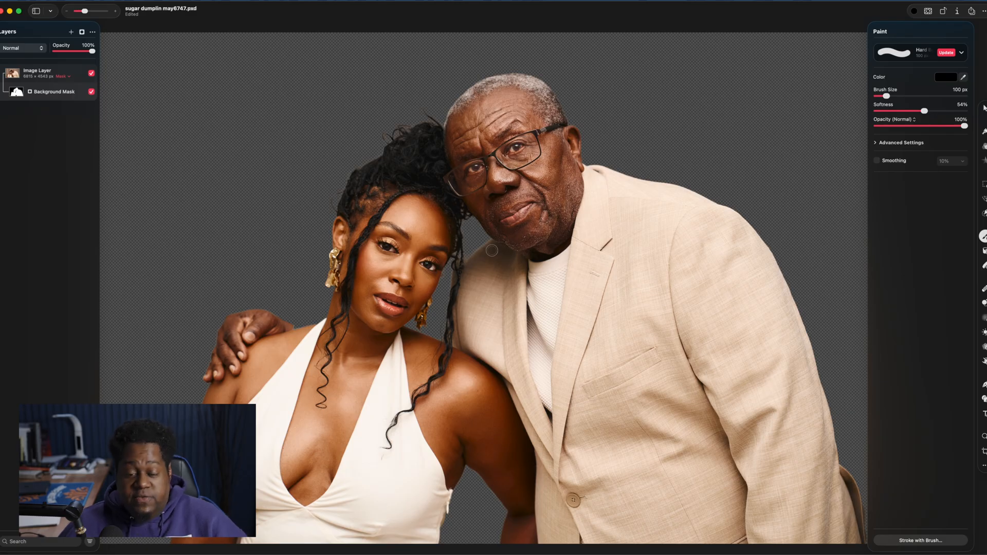
Add a new layer beneath the cutout and fill it with the red colour B01111
key("shift+super+n")
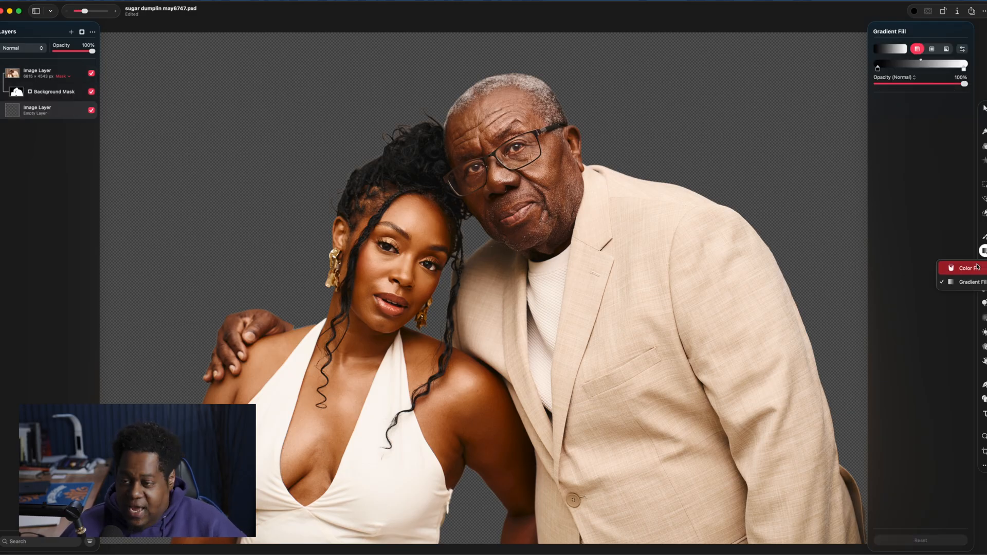
left_click(983, 250)
left_click(952, 48)
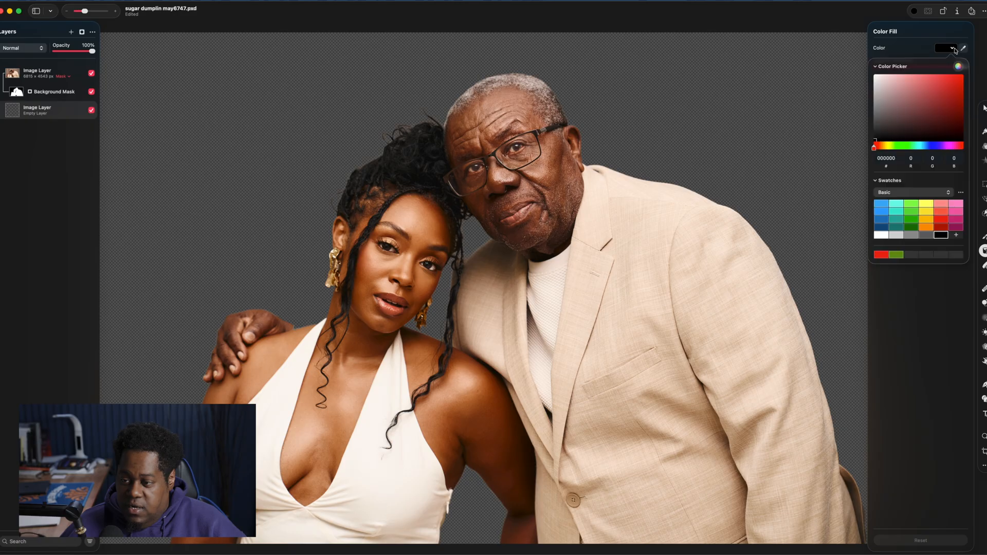
left_click(955, 96)
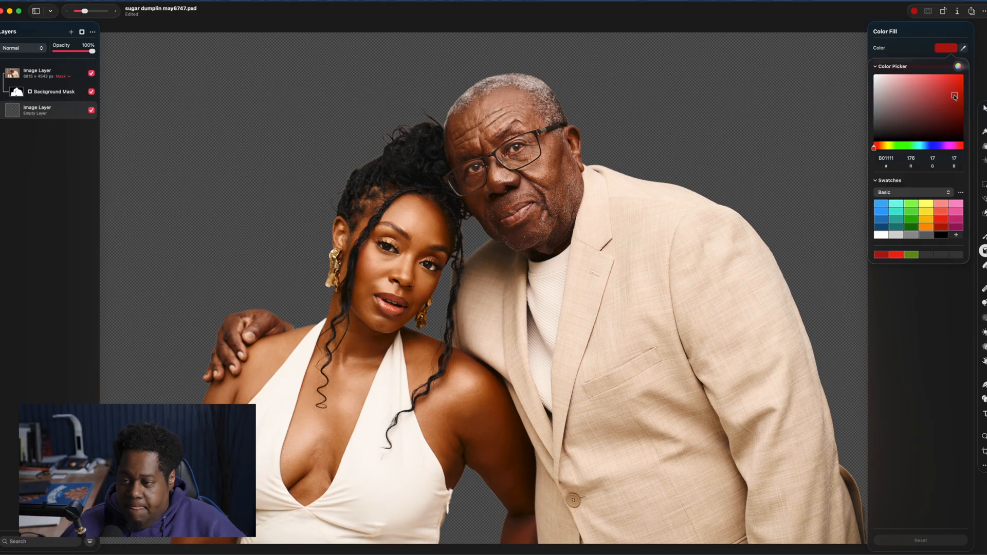
left_click(772, 61)
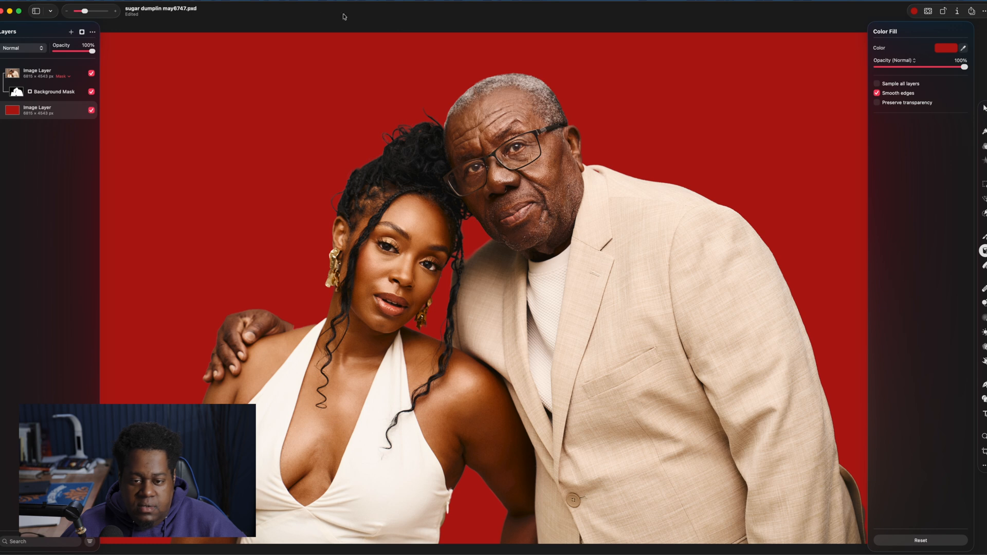
Toggle the background mask's visibility on and off repeatedly to compare the cutout against the red background
key("v")
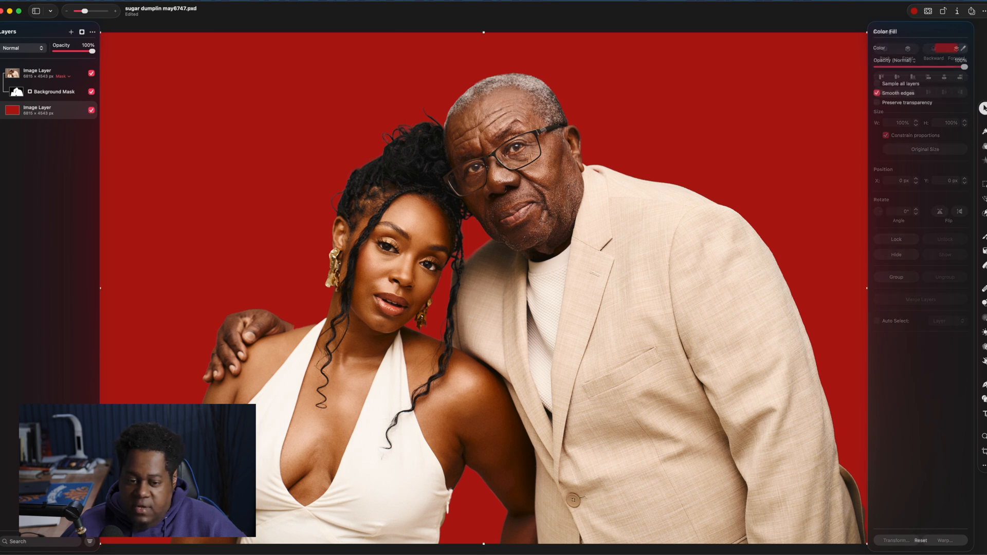
left_click(91, 92)
left_click(91, 92)
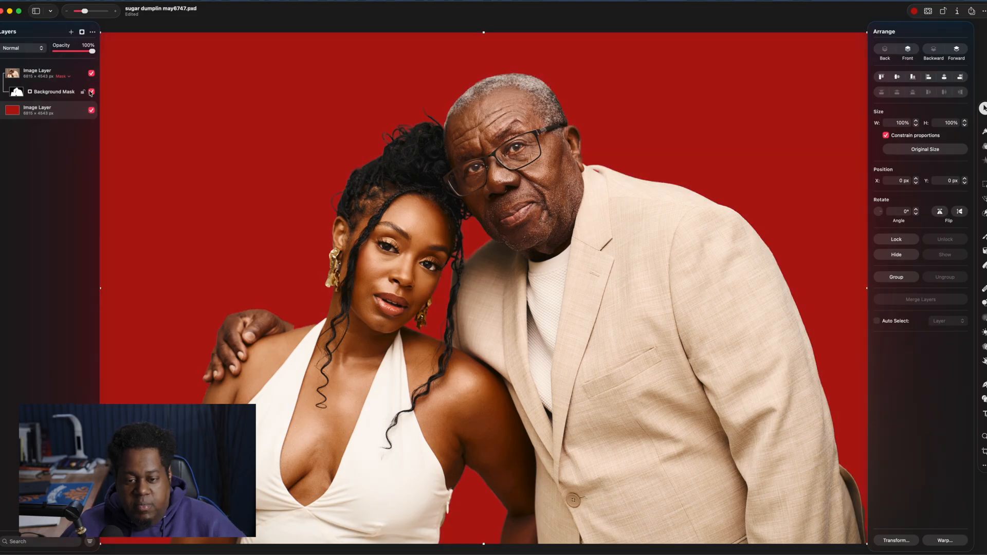
left_click(91, 92)
left_click(91, 92)
left_click(91, 92)
left_click(91, 92)
left_click(91, 92)
left_click(91, 92)
left_click(91, 92)
left_click(91, 92)
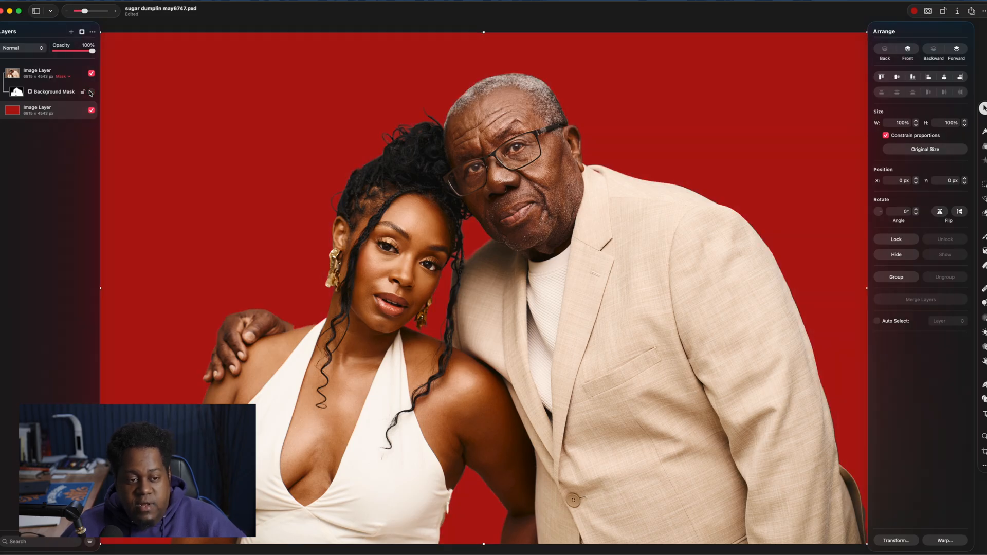
left_click(91, 92)
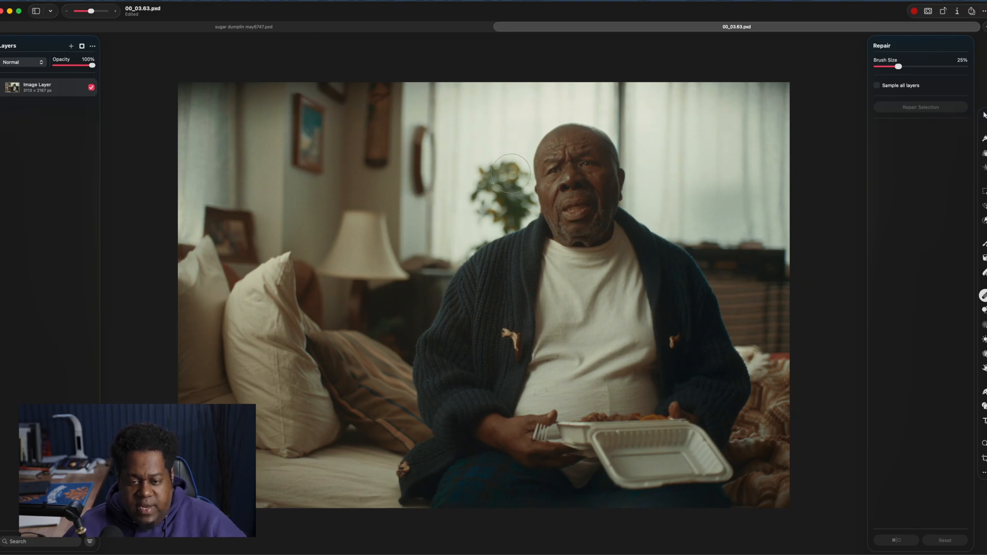
In the second photo, remove the houseplant behind the man's head with the Repair brush at 15% size
mouse_move(473, 182)
left_mouse_down()
mouse_move(514, 176)
mouse_move(509, 188)
mouse_move(519, 200)
mouse_move(508, 215)
mouse_move(498, 218)
mouse_move(484, 199)
mouse_move(496, 218)
left_mouse_up()
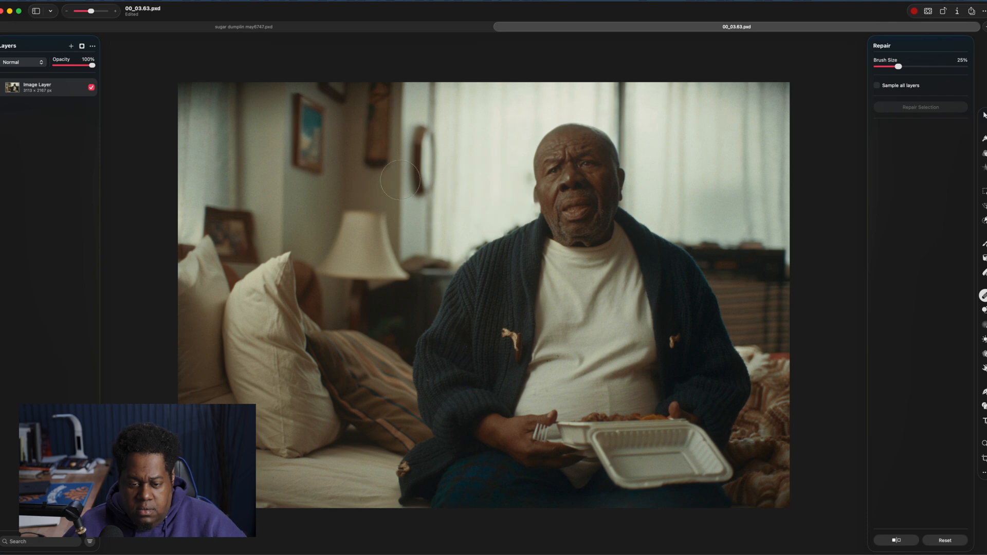
key("super+z")
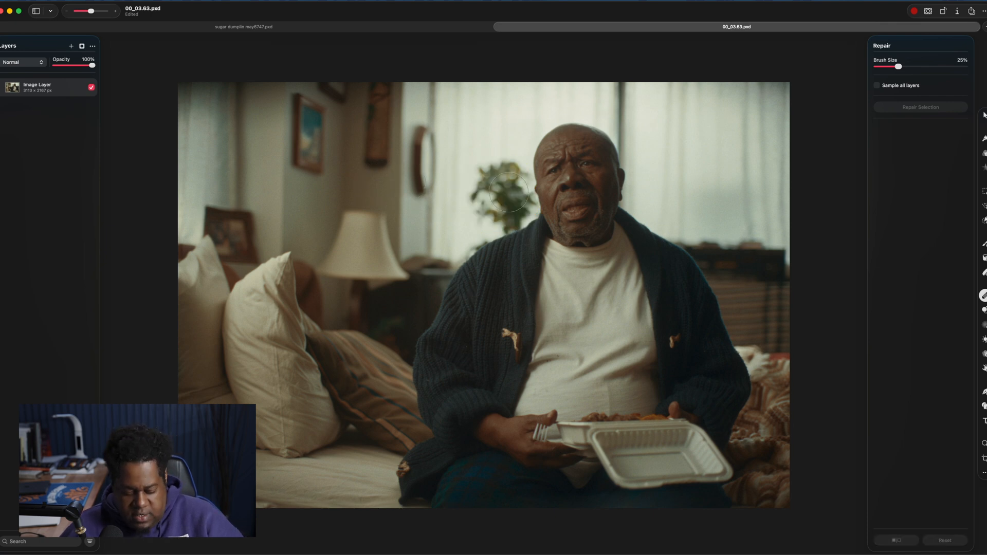
key("bracketleft")
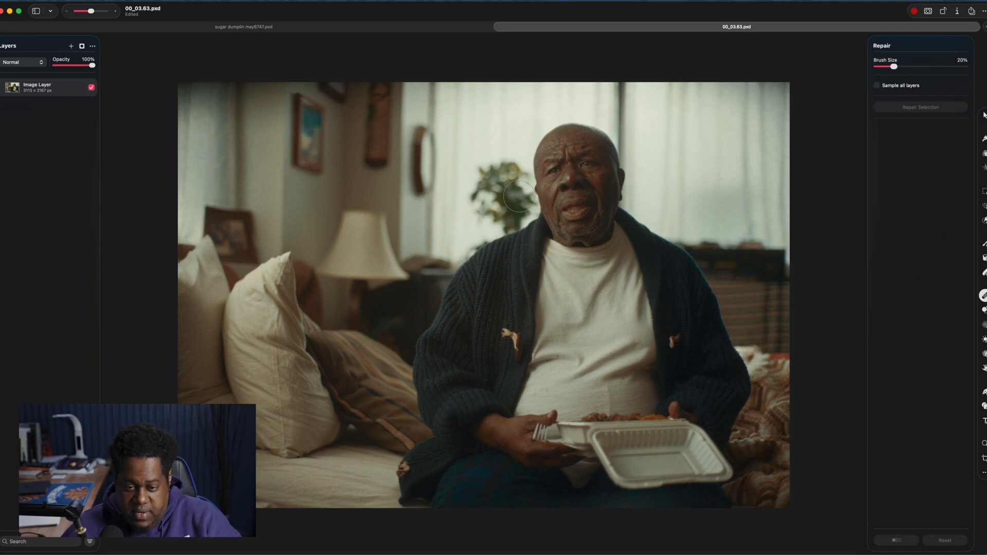
mouse_move(516, 193)
left_mouse_down()
mouse_move(515, 174)
mouse_move(520, 210)
left_mouse_up()
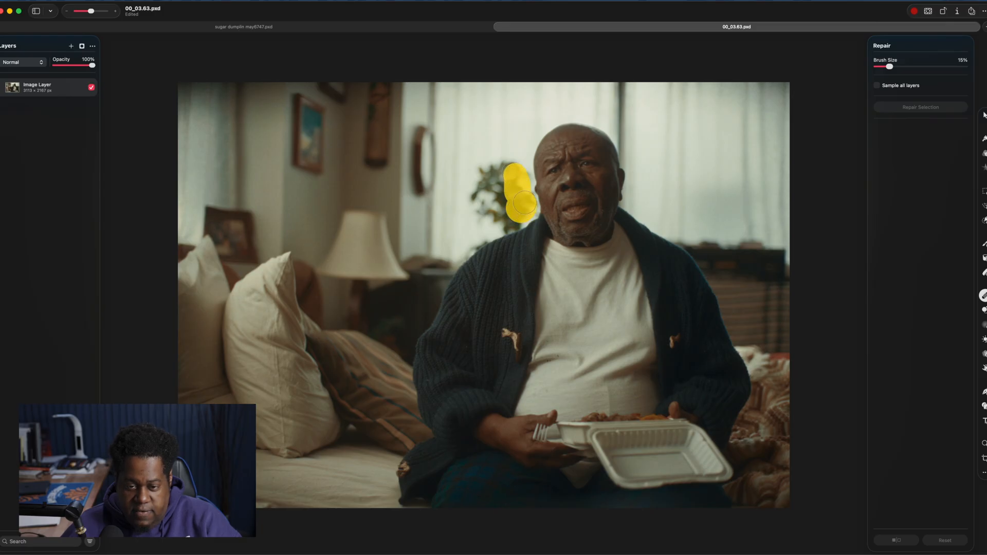
mouse_move(514, 174)
left_mouse_down()
mouse_move(475, 183)
mouse_move(490, 180)
mouse_move(480, 202)
mouse_move(492, 205)
mouse_move(476, 210)
mouse_move(501, 213)
left_mouse_up()
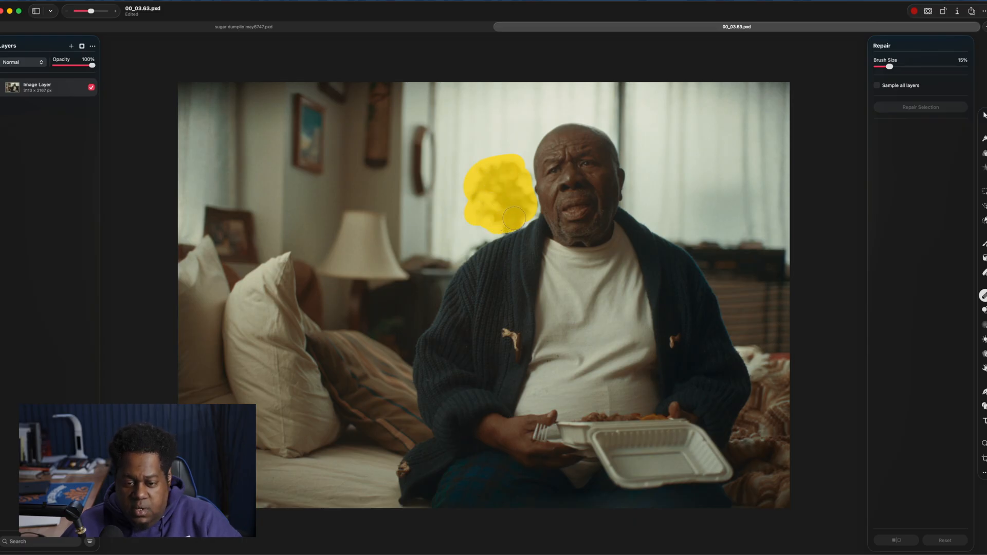
left_click_drag(504, 222, 496, 227)
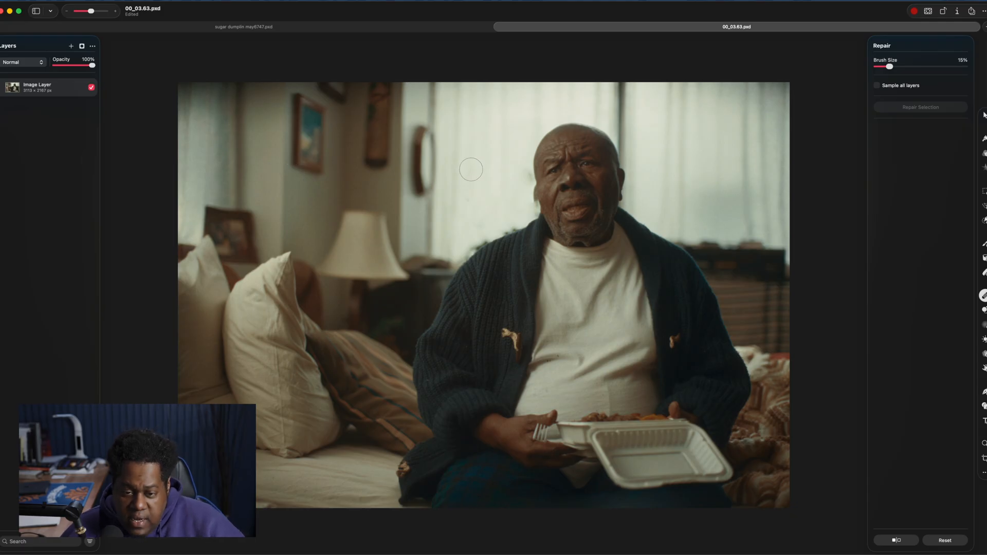
key("super+z")
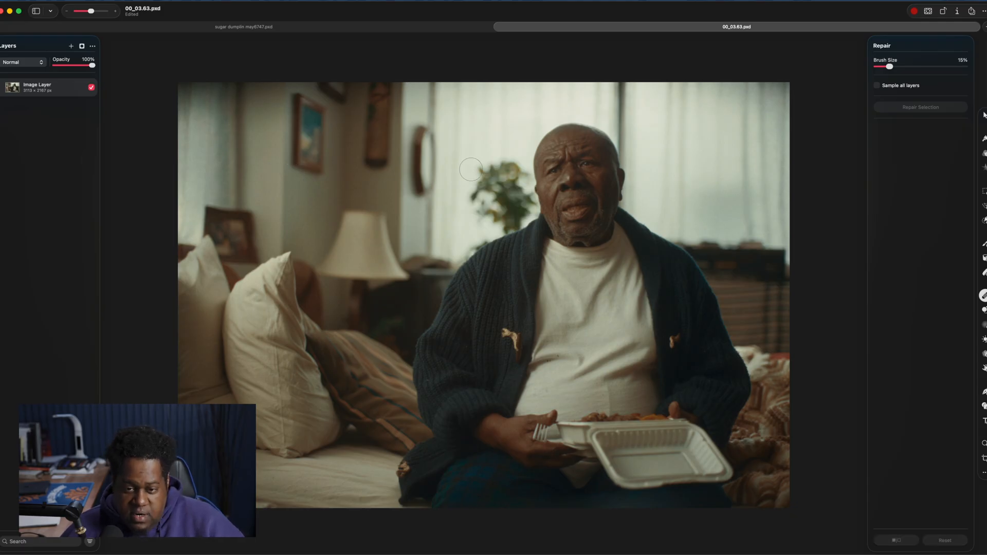
key("super+shift+z")
key("super+z")
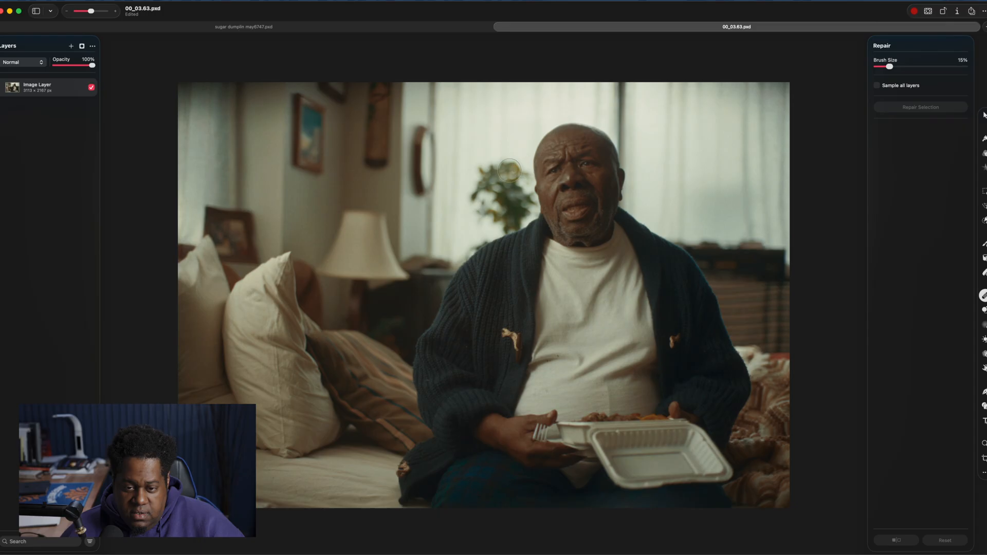
mouse_move(513, 157)
left_mouse_down()
mouse_move(524, 210)
mouse_move(498, 219)
mouse_move(482, 175)
mouse_move(502, 191)
left_mouse_up()
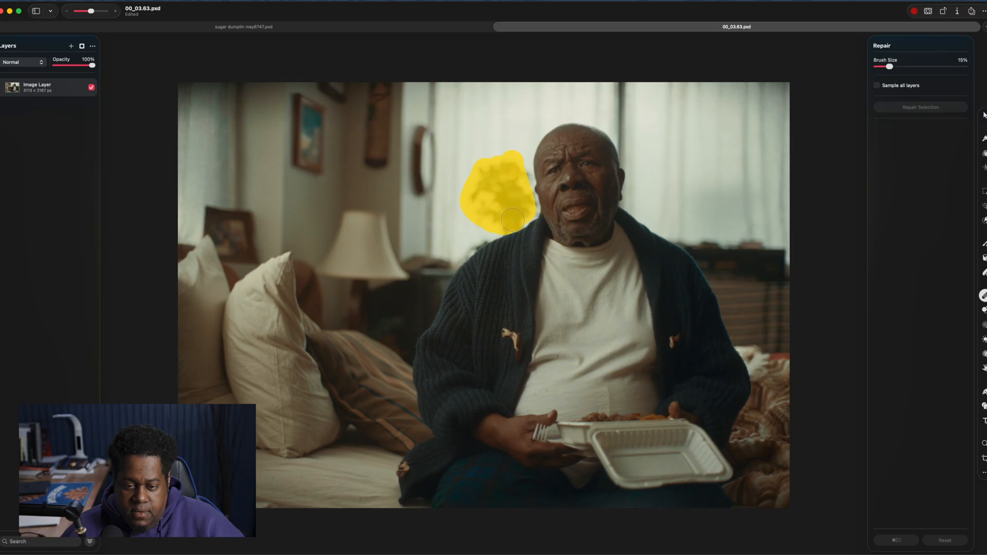
left_click_drag(514, 220, 512, 220)
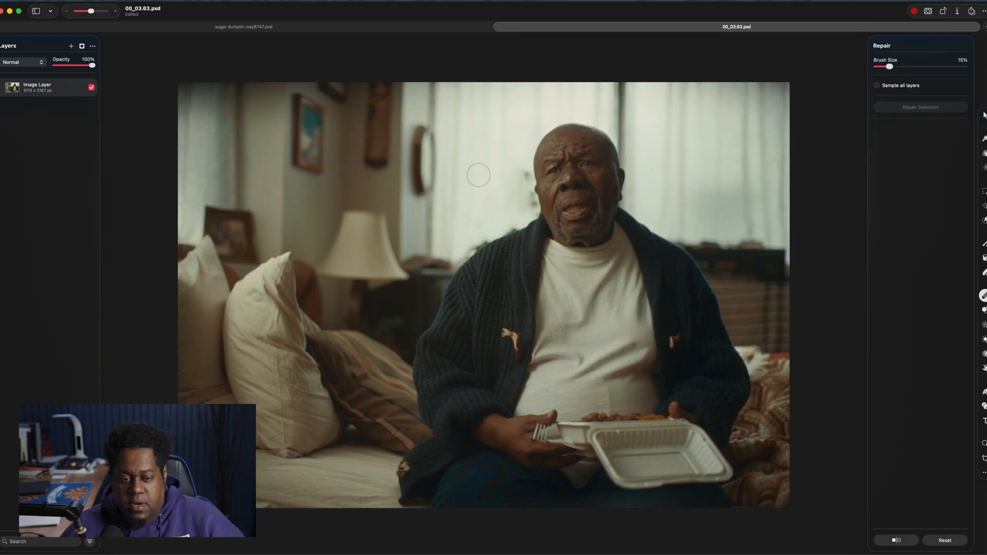
Try to remove the oval wall decoration left of the window with the Repair brush, and undo it
left_click_drag(426, 192, 424, 135)
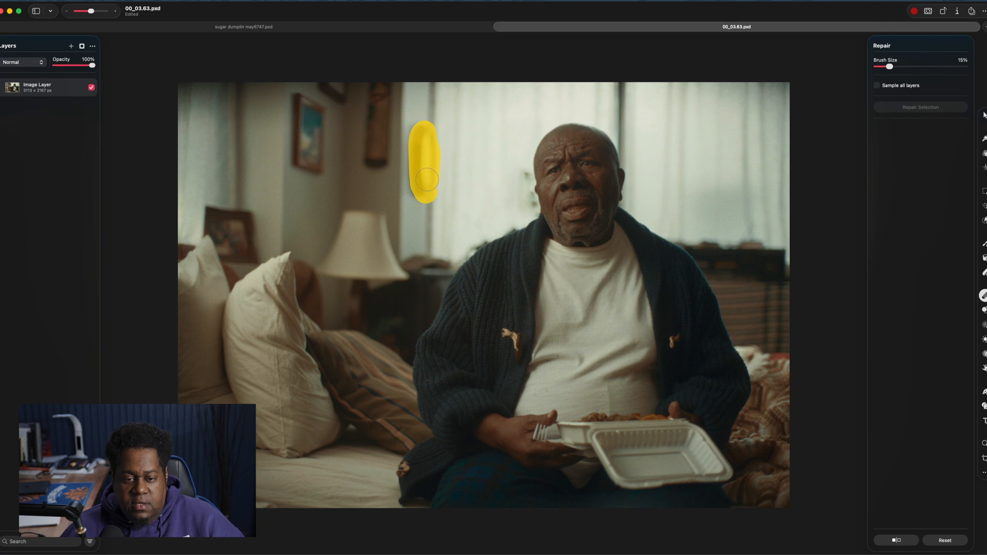
left_click_drag(427, 179, 427, 180)
key("super+z")
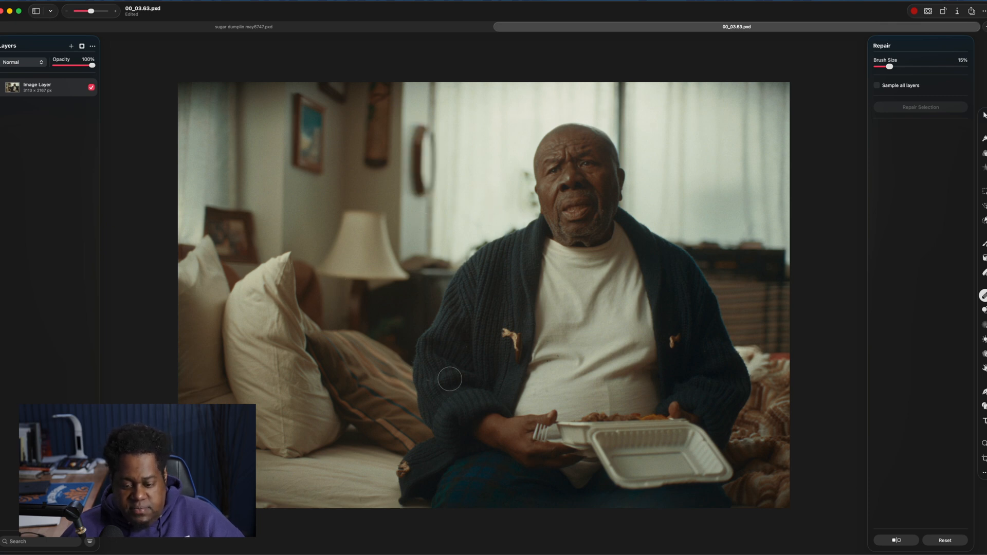
Remove the two tan toggle tags from the front of the man's cardigan with the Repair brush
mouse_move(513, 339)
left_mouse_down()
mouse_move(514, 360)
mouse_move(498, 329)
left_mouse_up()
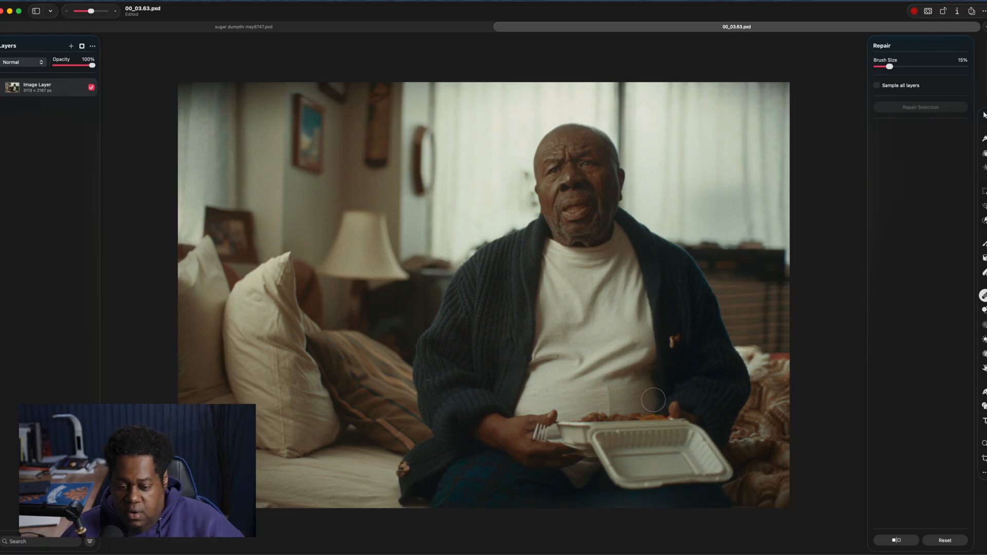
left_click(674, 343)
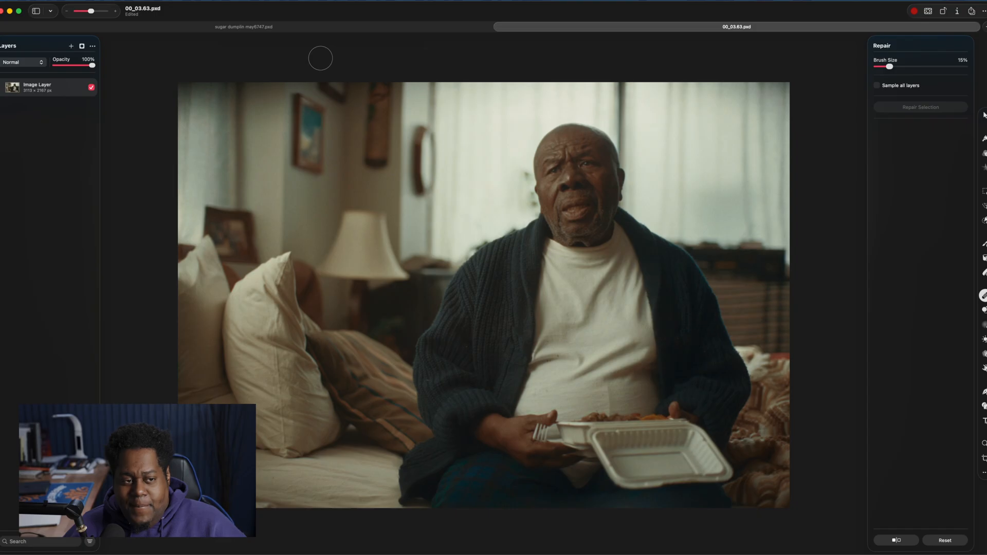
left_click(983, 114)
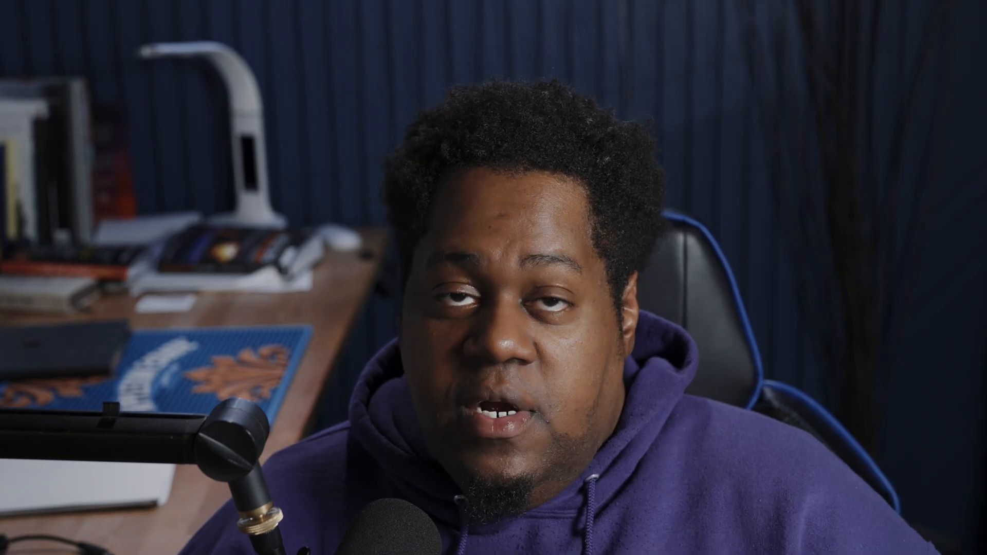